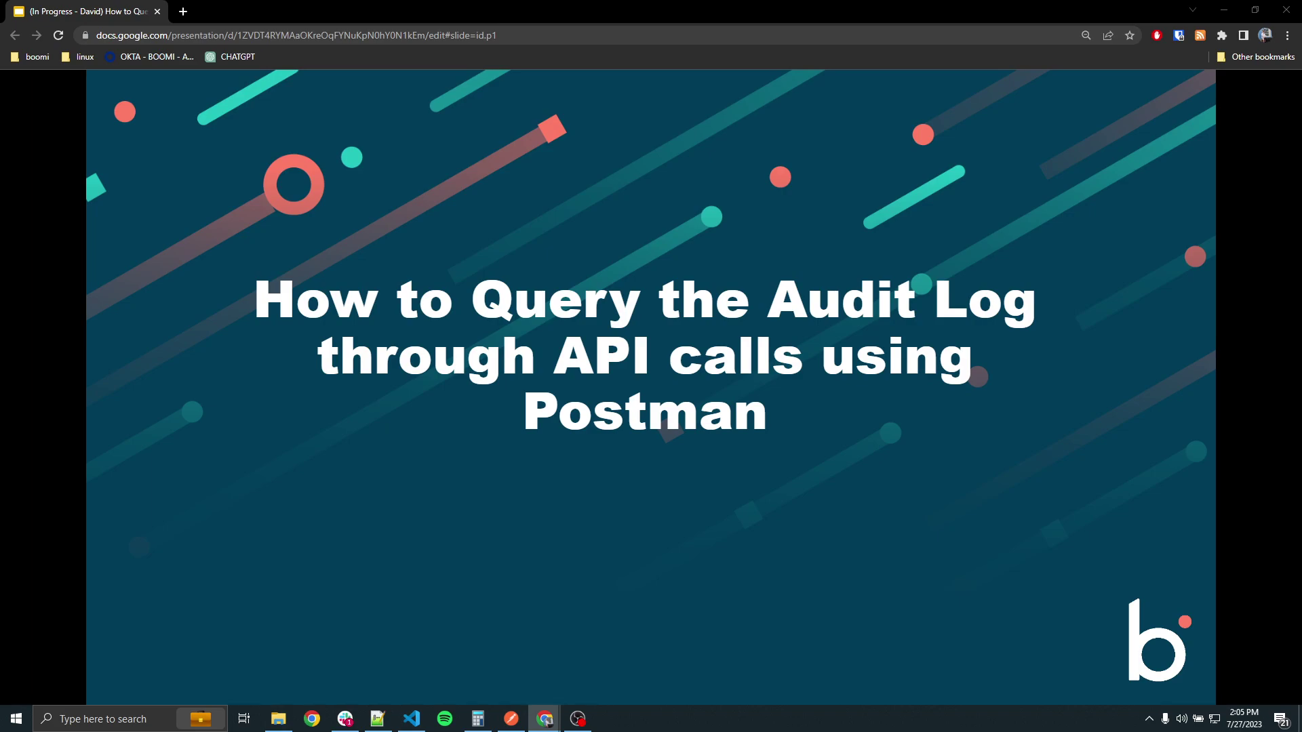
- Advance to the slide showing Boomi's AtomSphere API Tokens settings screenshot
key(Right)
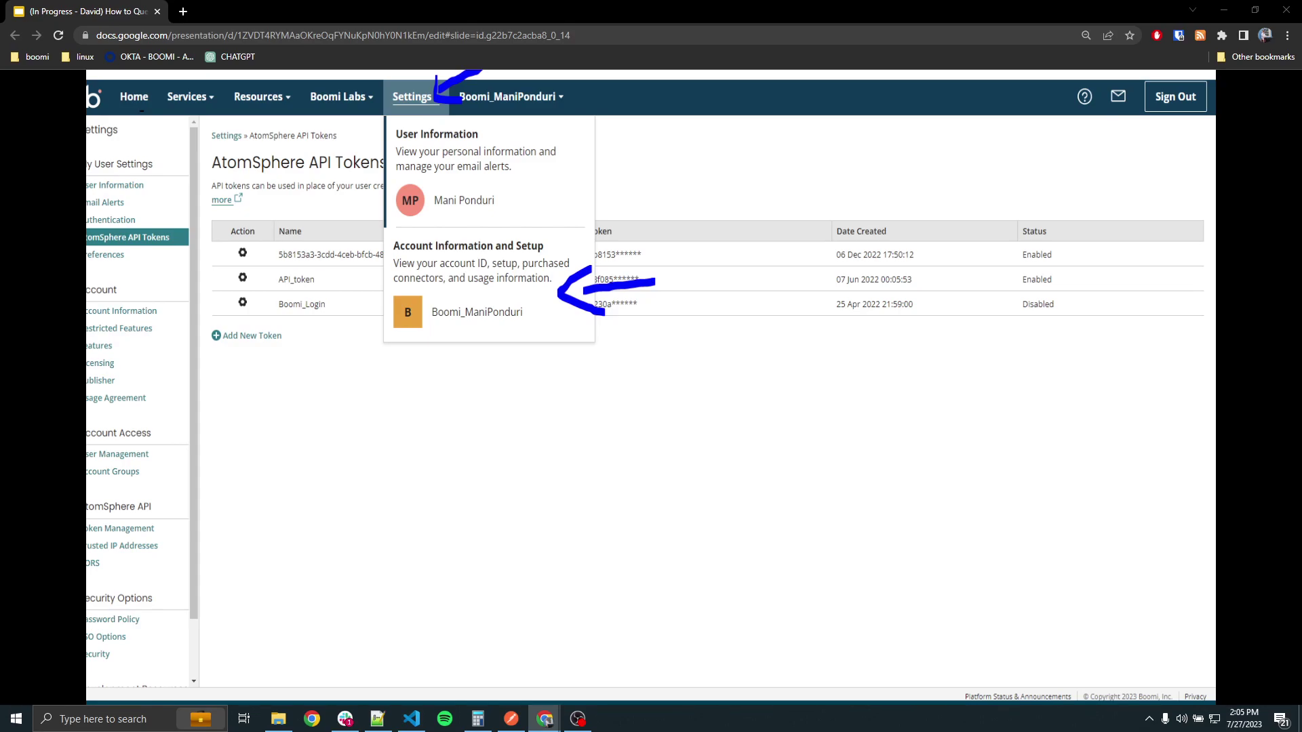
- Advance to the slide with the Postman AuditLog POST request using Basic Auth
key(Right)
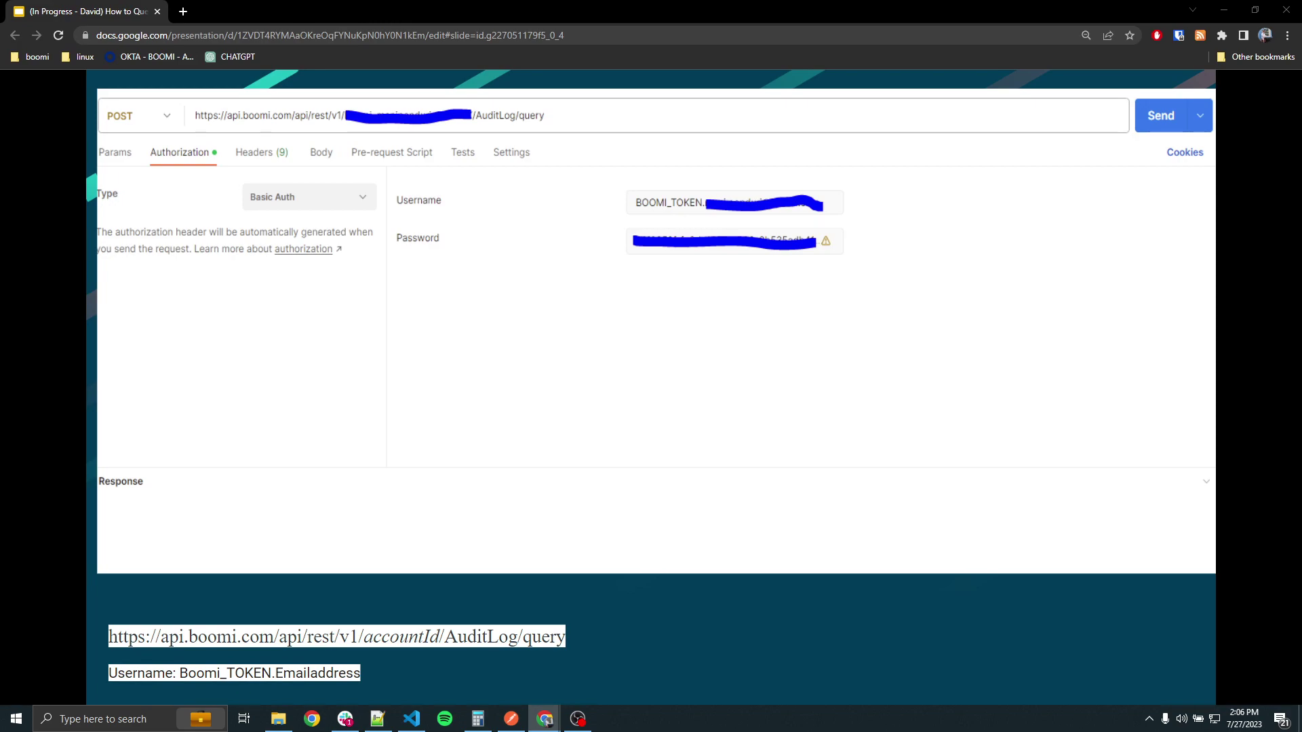
- Advance to the slide with the AuditLog JSON query body and 200 OK XML response
key(Right)
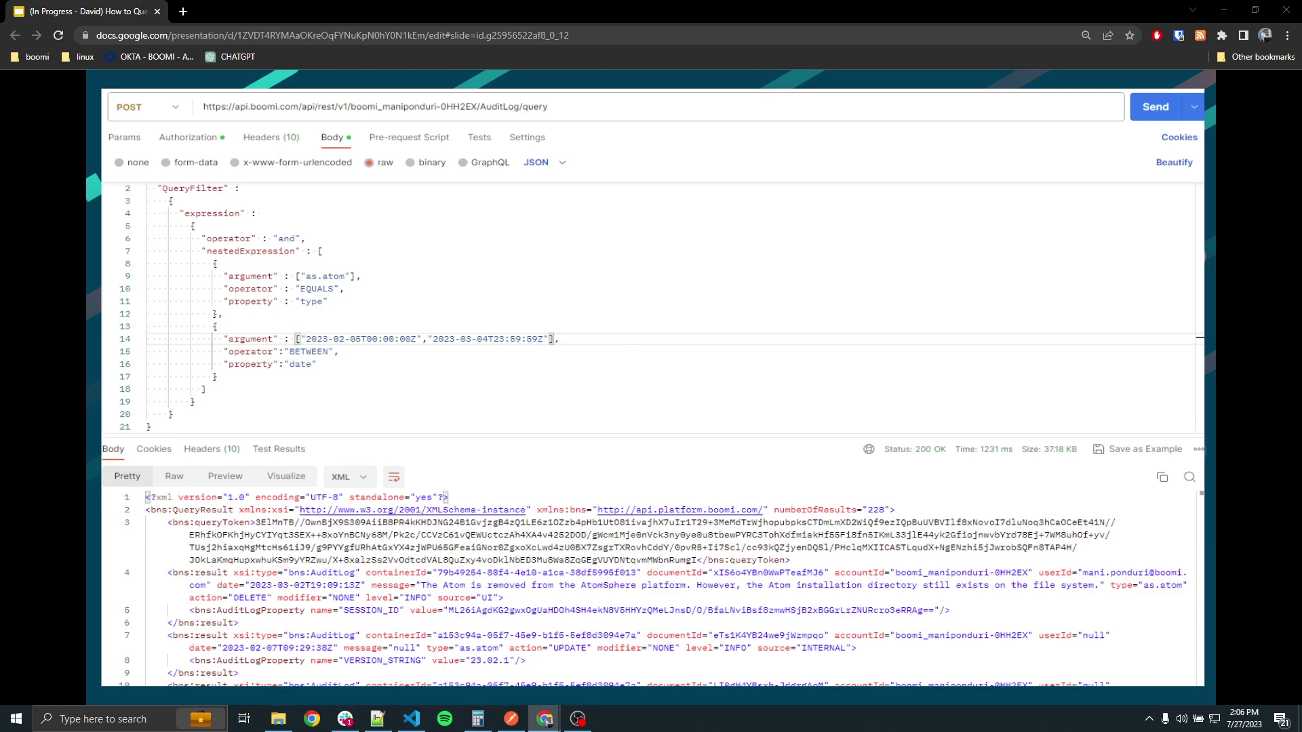
- Advance past the XML response to the closing slide with the large Boomi logo
key(Right)
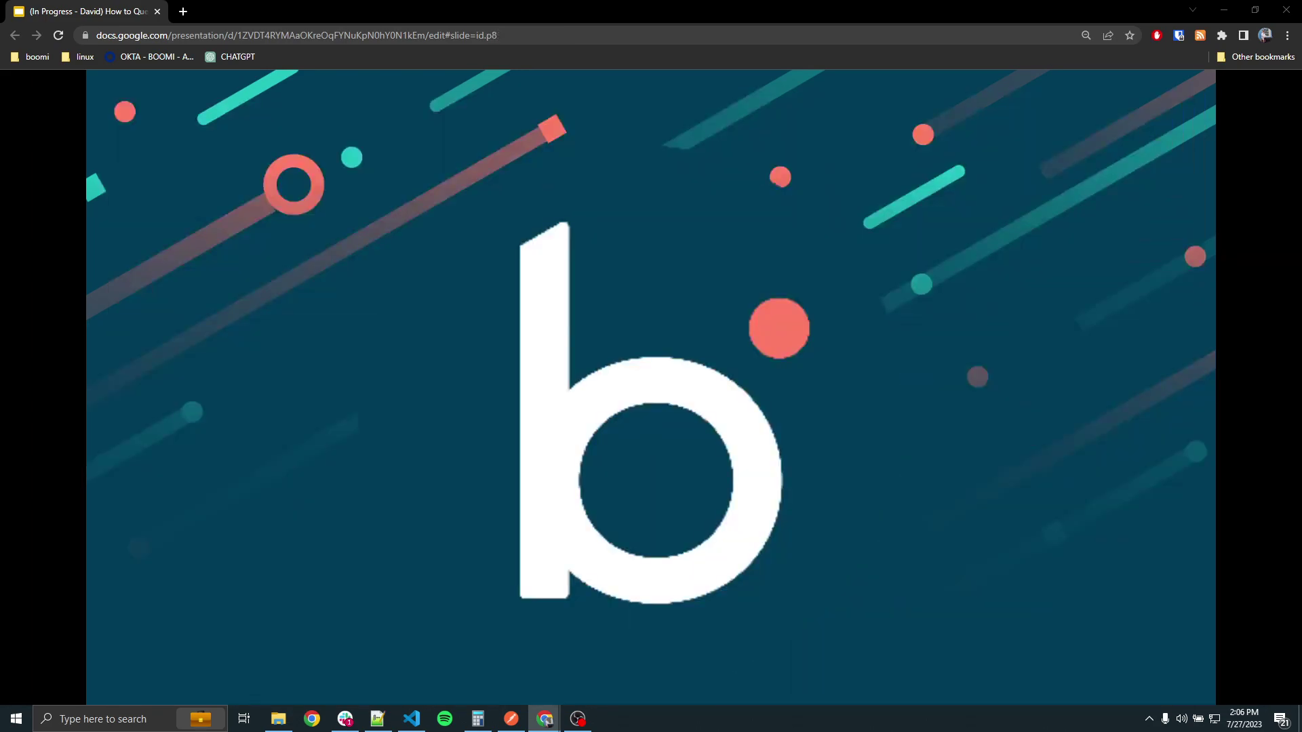